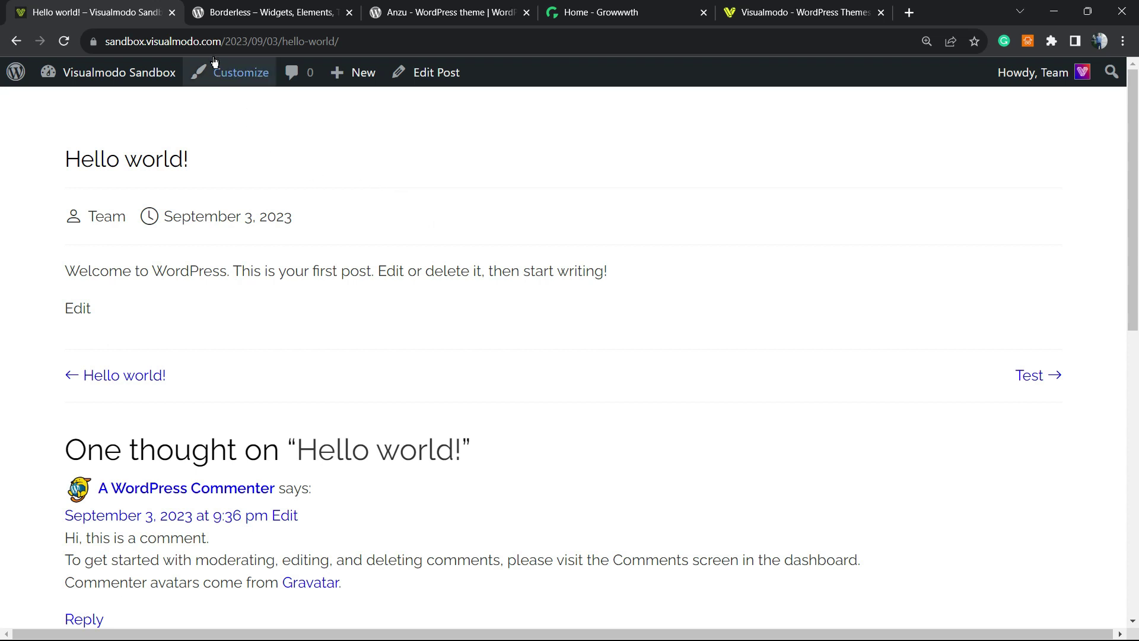
- Highlight the 2023/09/03 date segment in the Hello world post's URL
left_click(226, 41)
left_click_drag(226, 41, 277, 41)
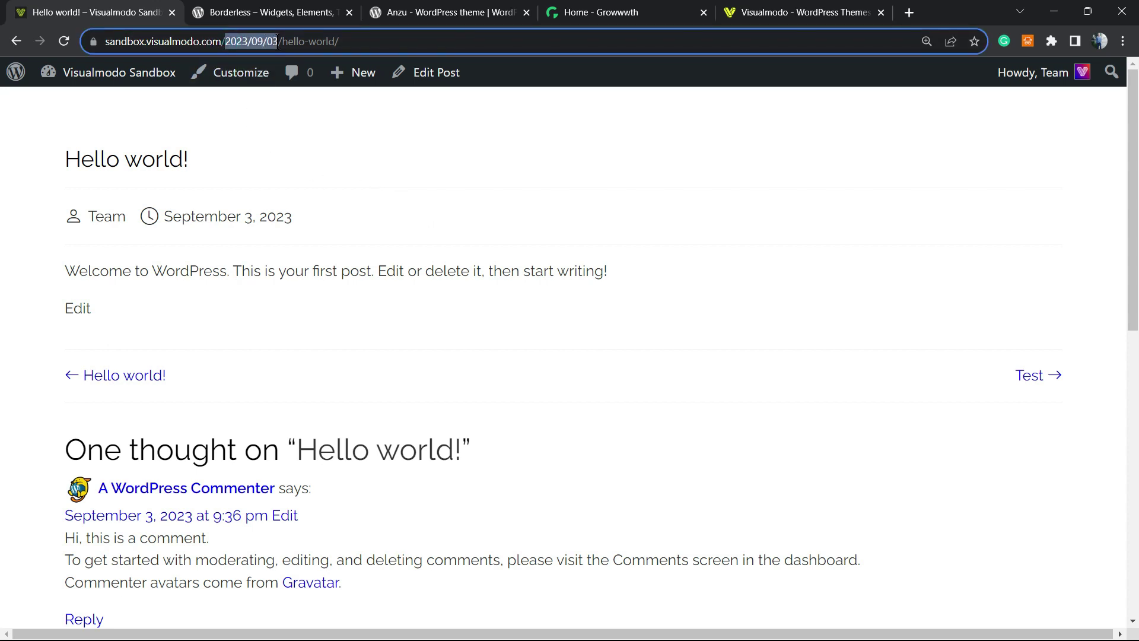
left_click_drag(279, 41, 279, 42)
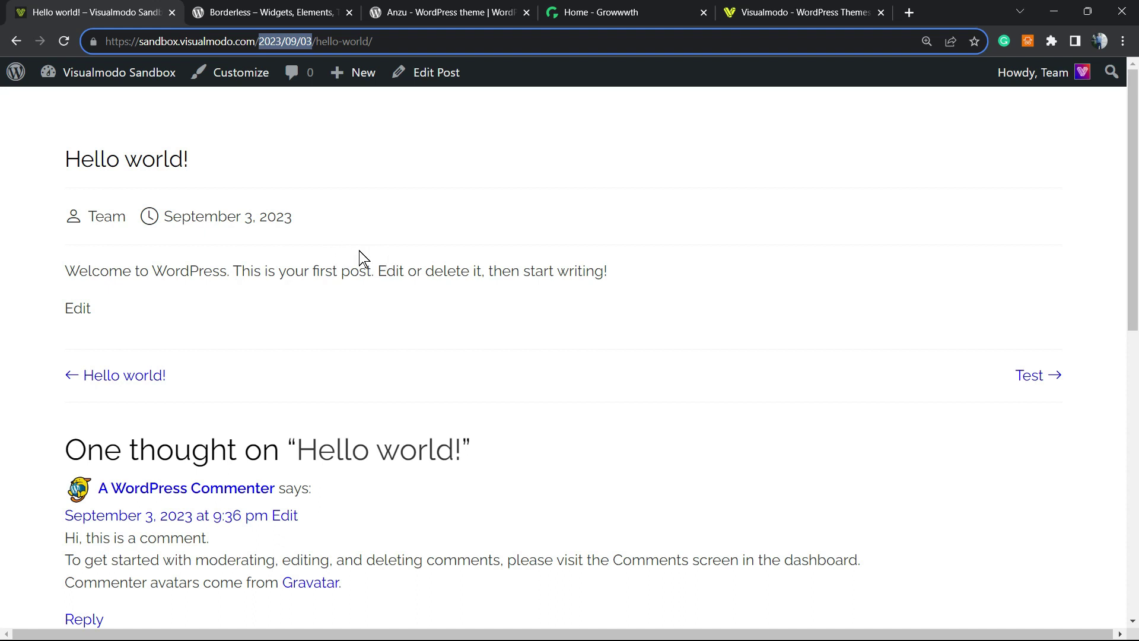
left_click(275, 41)
left_click_drag(258, 41, 323, 42)
left_click_drag(284, 41, 338, 41)
left_click(296, 41)
mouse_move(298, 42)
left_mouse_down()
mouse_move(255, 42)
mouse_move(316, 43)
left_mouse_up()
- Reselect the dated post address, then open the Permalink Settings page
left_click(271, 36)
triple_click(309, 44)
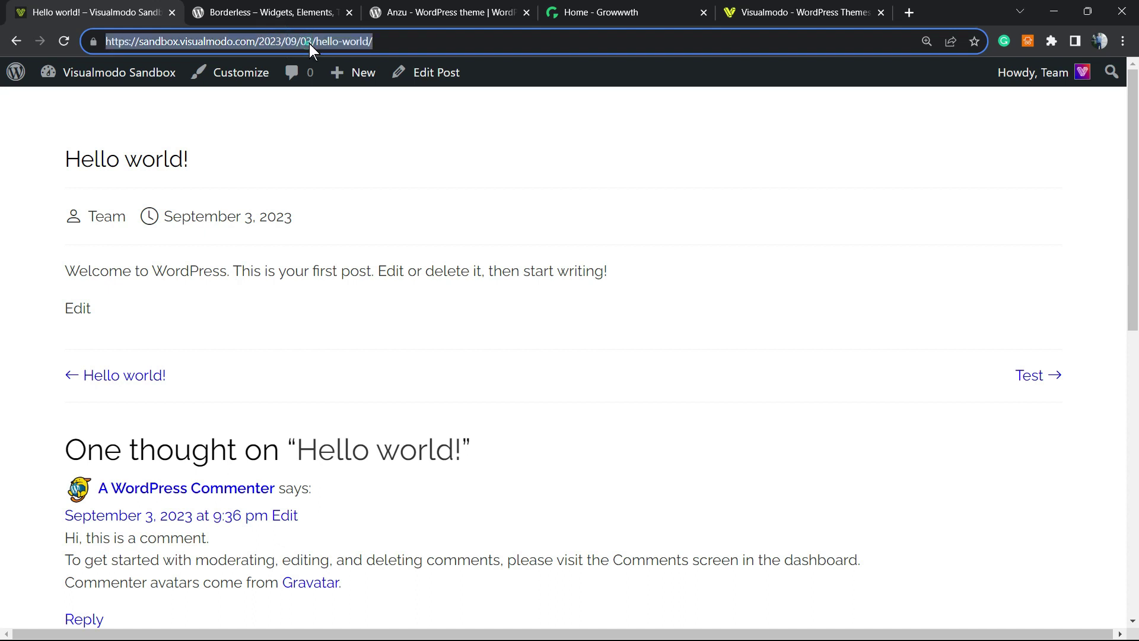
left_click(310, 44)
left_click_drag(252, 42, 320, 44)
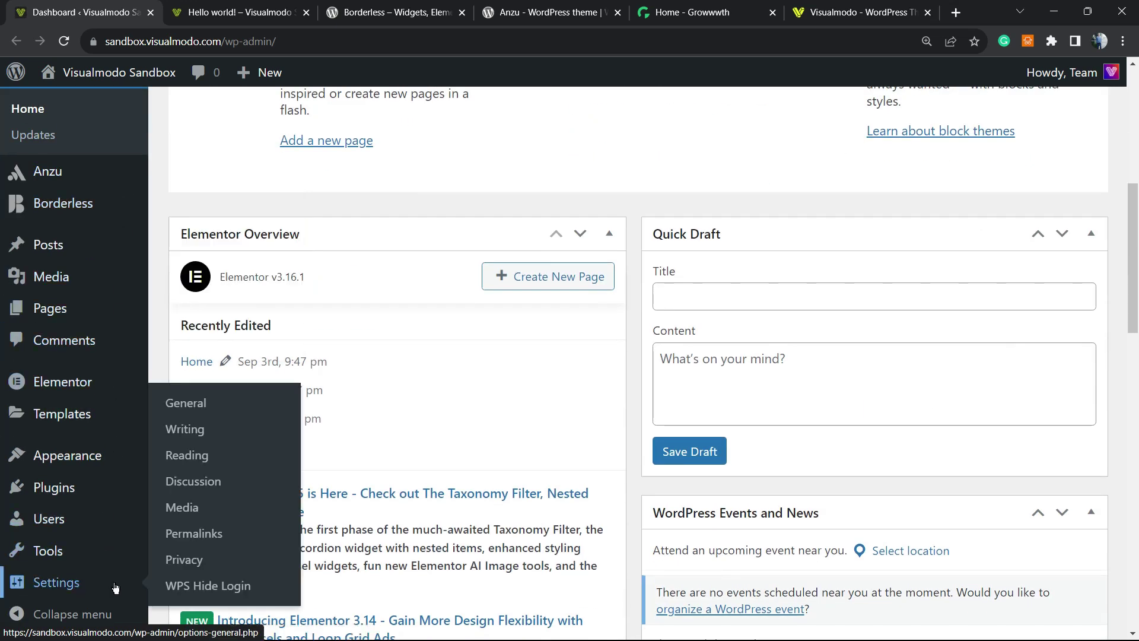
left_click(203, 535)
left_click(200, 539)
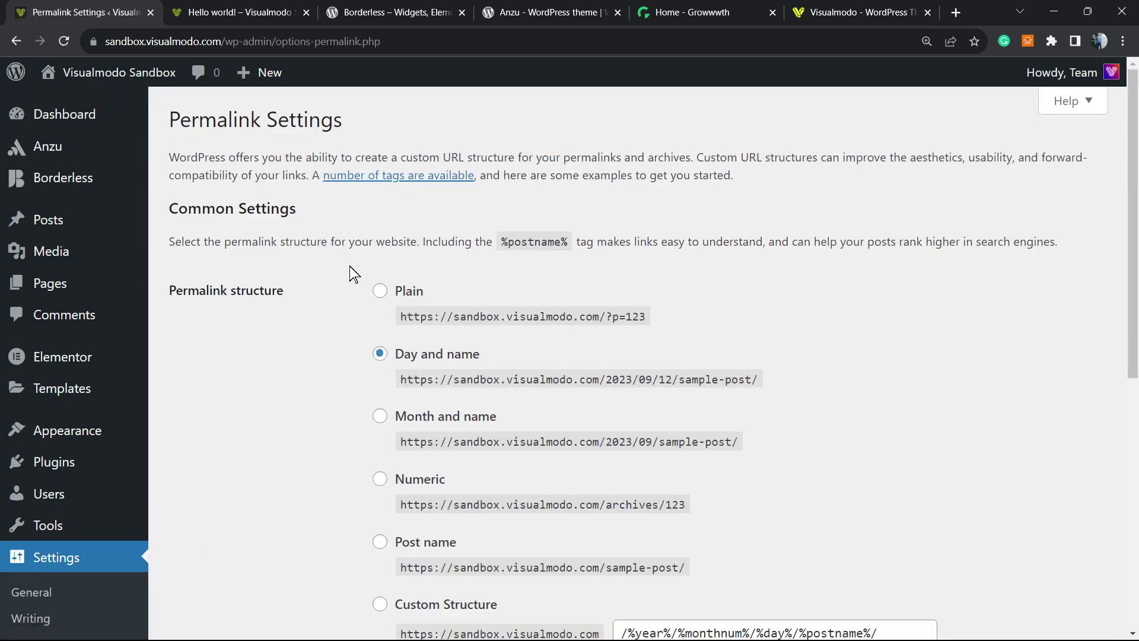
left_click_drag(465, 294, 387, 295)
left_click(473, 293)
left_click_drag(515, 364, 397, 363)
left_click(537, 360)
left_click(597, 373)
left_click_drag(596, 374, 677, 377)
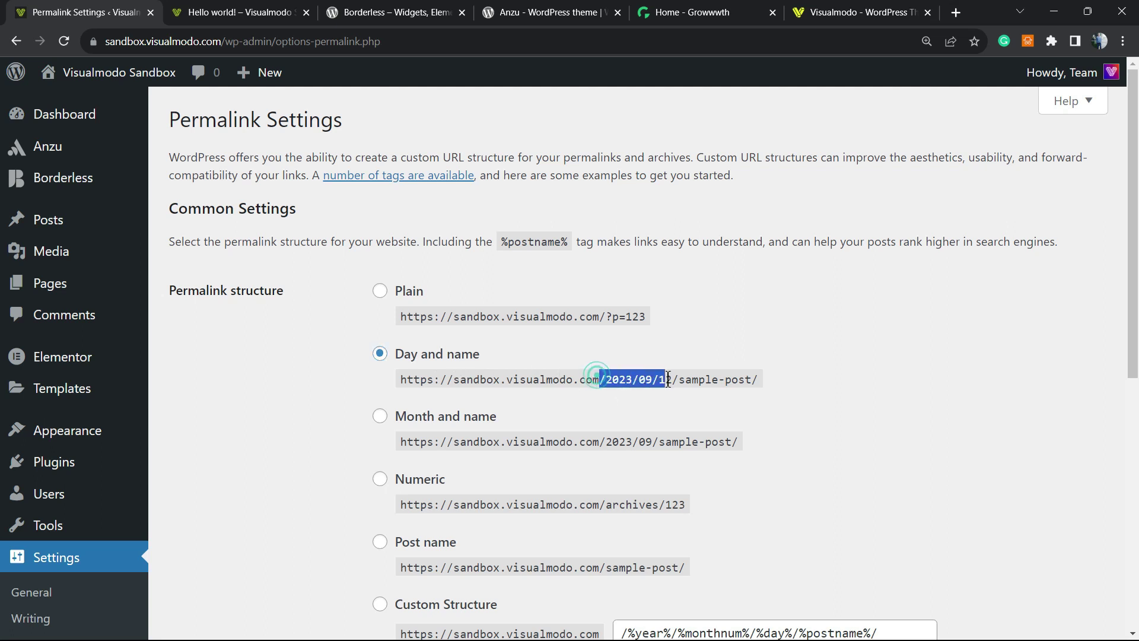
left_click_drag(397, 377, 685, 387)
left_click(599, 374)
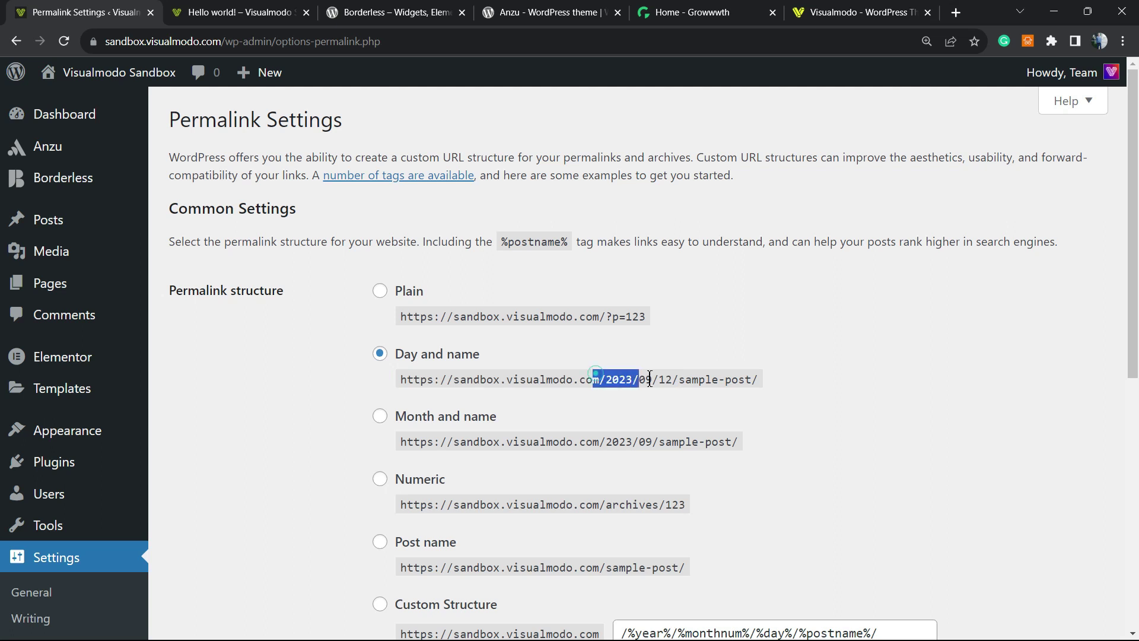
left_click(682, 381)
left_click_drag(680, 378, 770, 381)
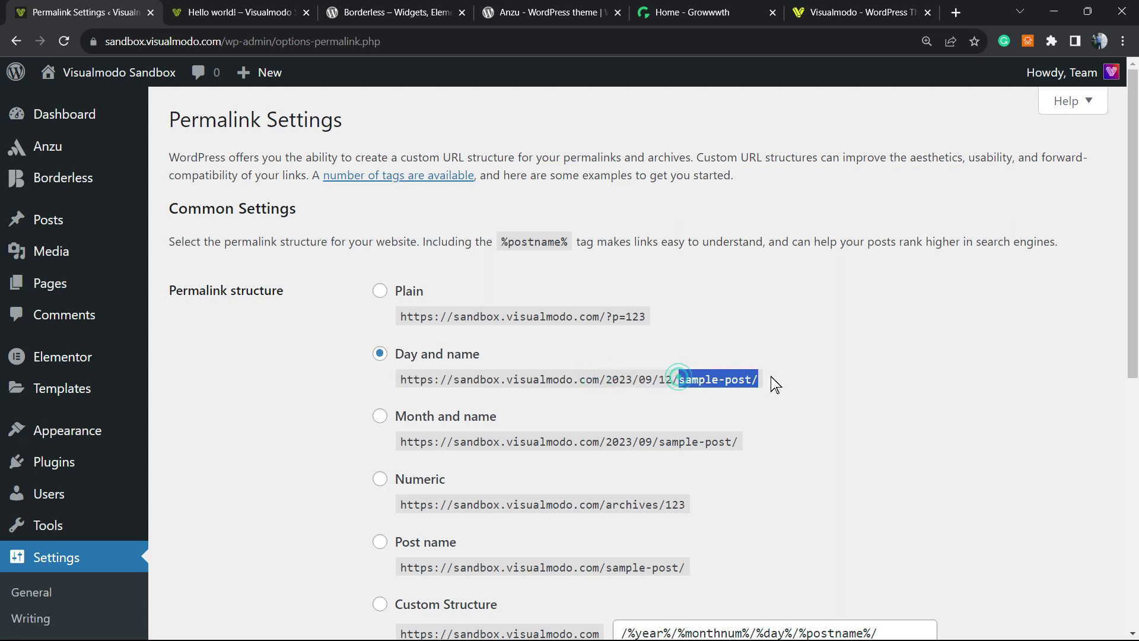
left_click(236, 12)
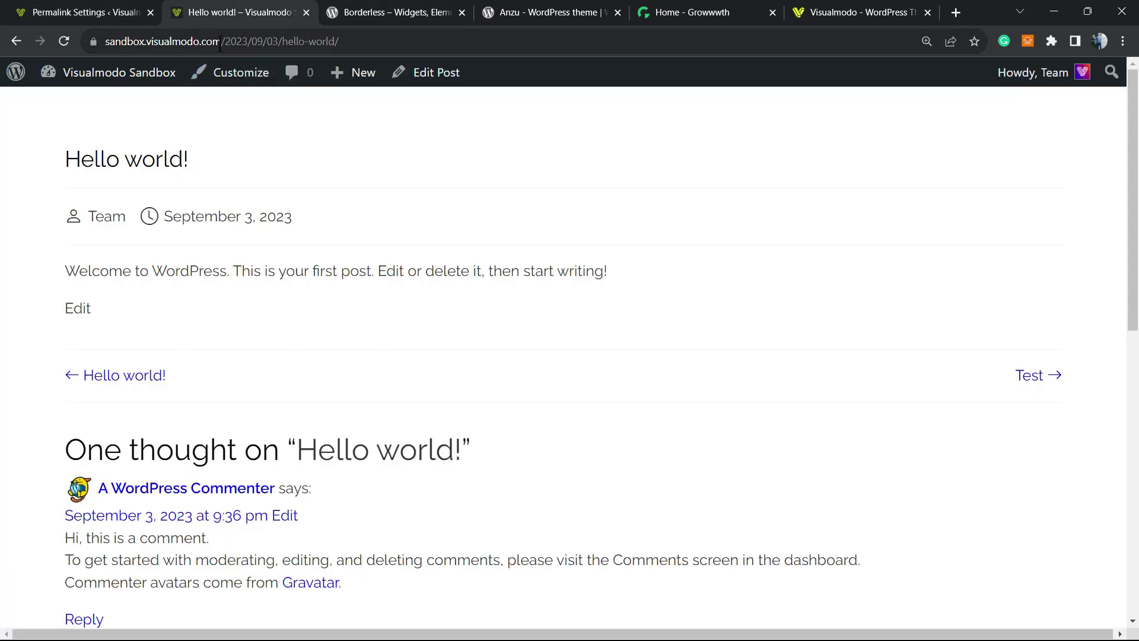
mouse_move(220, 41)
left_mouse_down()
mouse_move(356, 40)
mouse_move(314, 42)
left_mouse_up()
left_click(279, 41)
left_click(116, 13)
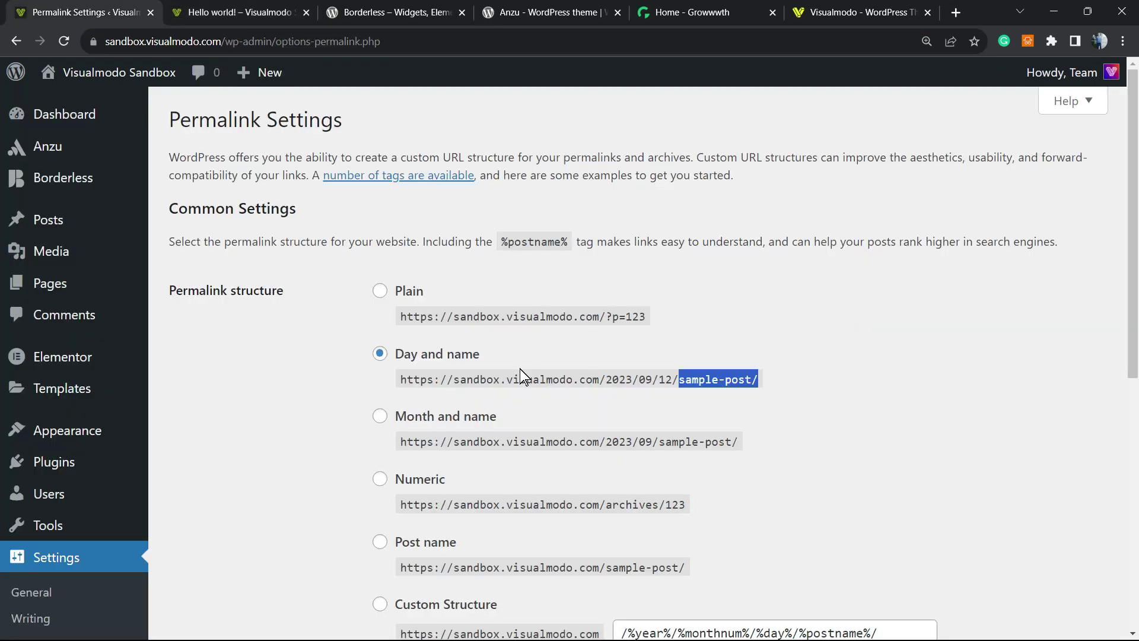
scroll(337, 330, "down", 2)
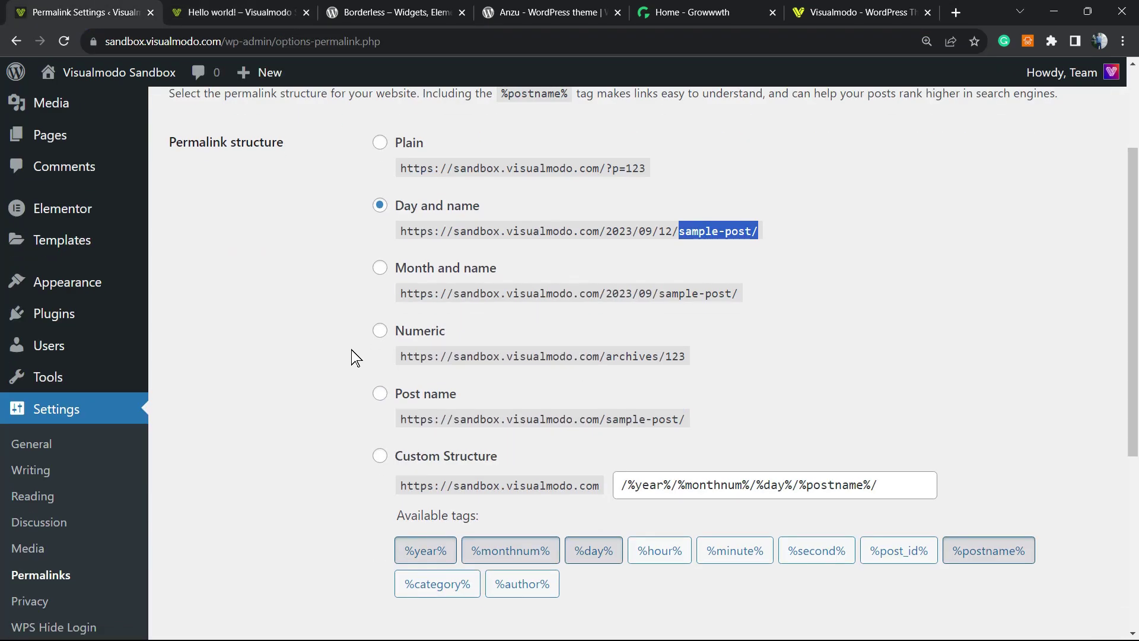
- Choose the Post name structure and point out its /sample-post/ example address
left_click(453, 397)
mouse_move(472, 394)
left_mouse_down()
mouse_move(414, 397)
mouse_move(595, 429)
left_mouse_up()
mouse_move(725, 425)
left_mouse_down()
mouse_move(414, 424)
mouse_move(707, 423)
left_mouse_up()
left_click(602, 423)
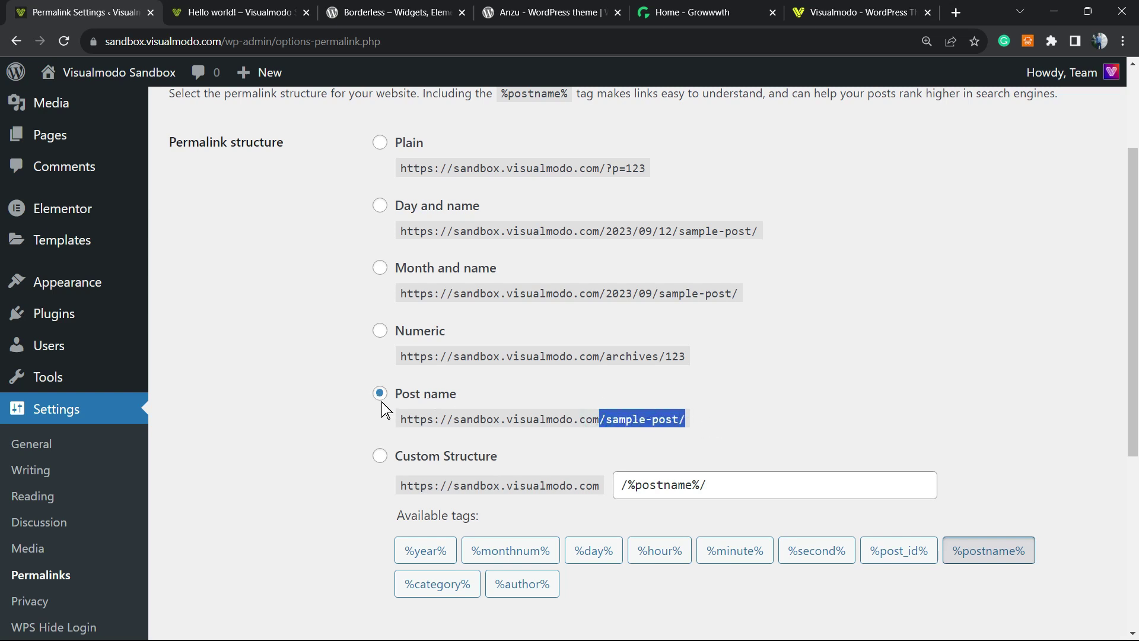
scroll(328, 383, "down", 4)
scroll(246, 476, "up", 5)
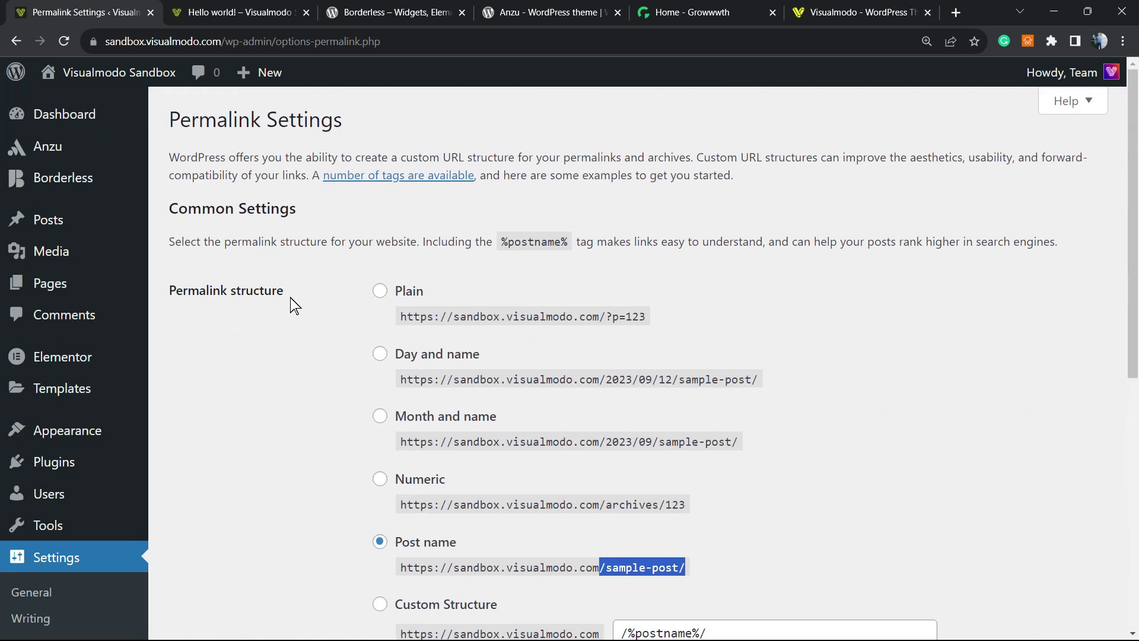
scroll(291, 297, "down", 5)
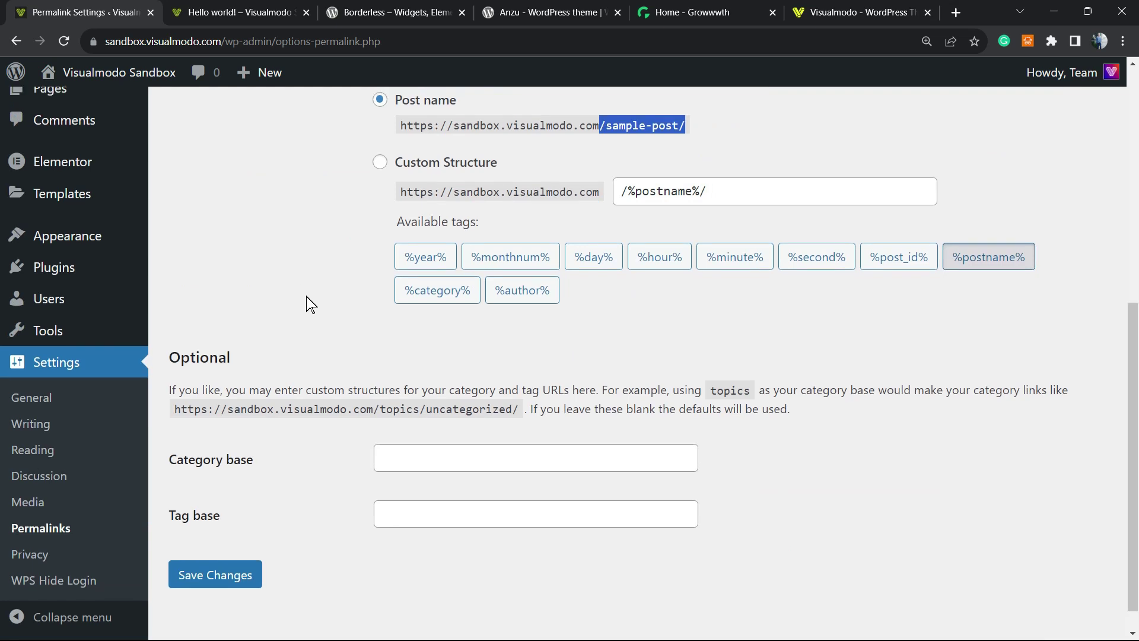
scroll(306, 296, "up", 5)
scroll(305, 296, "up", 2, "ctrl")
scroll(314, 271, "up", 2, "ctrl")
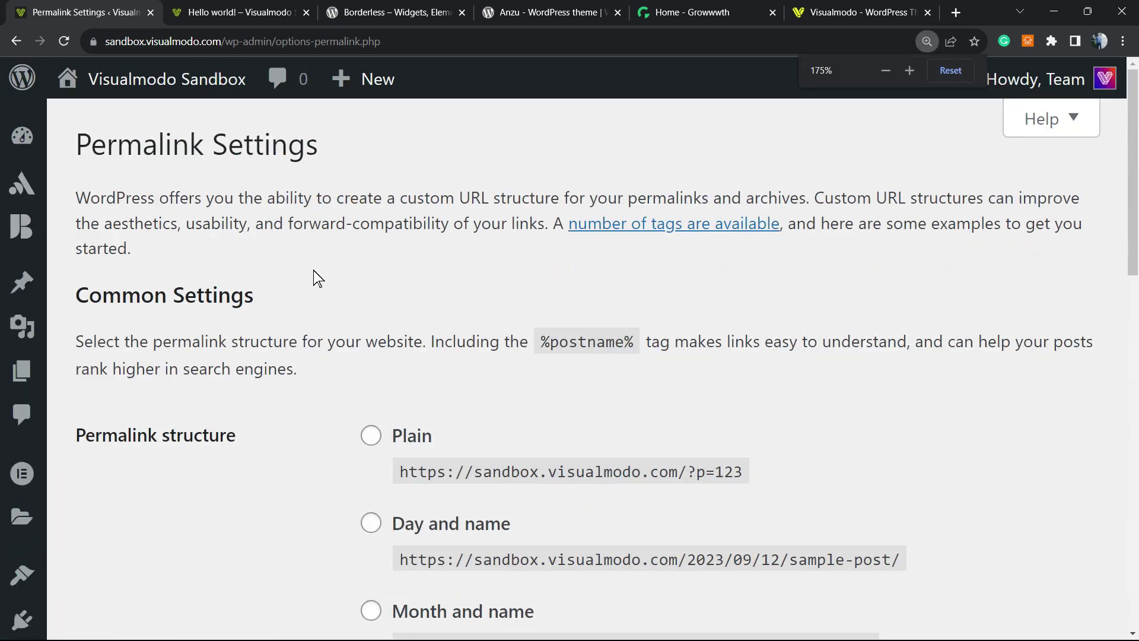
- Zoom out, then highlight 023/09/03/ in the Hello world post's address
triple_click(240, 227)
scroll(244, 257, "down", 1)
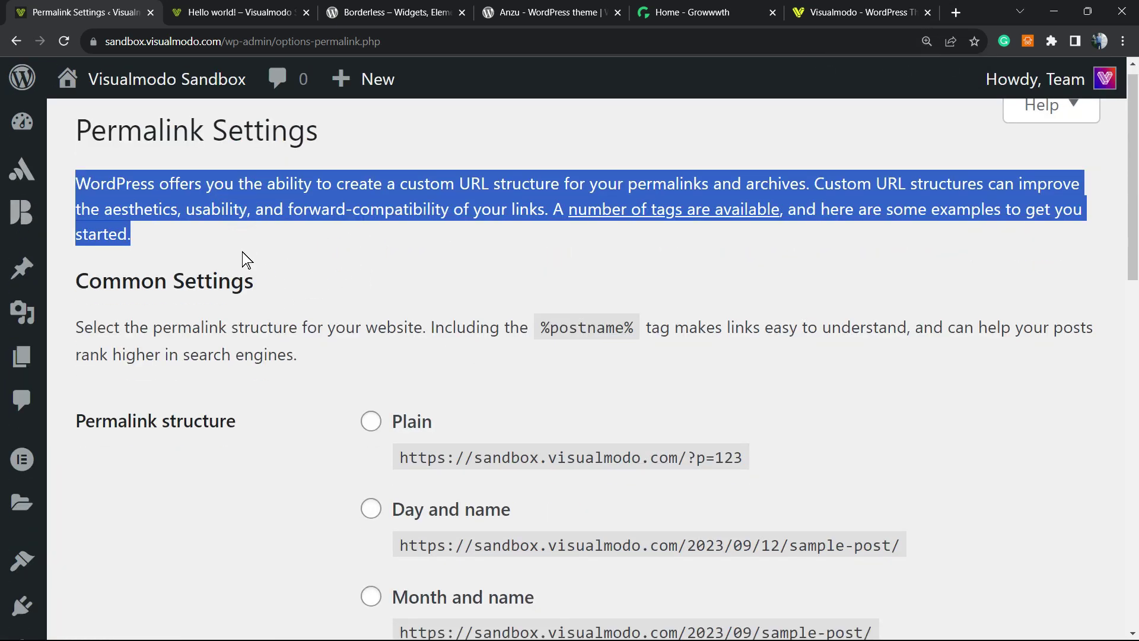
scroll(243, 259, "down", 2)
scroll(242, 259, "down", 2)
scroll(242, 259, "down", 1)
scroll(243, 258, "down", 2)
scroll(242, 259, "down", 1)
scroll(242, 259, "up", 1)
scroll(242, 259, "down", 3)
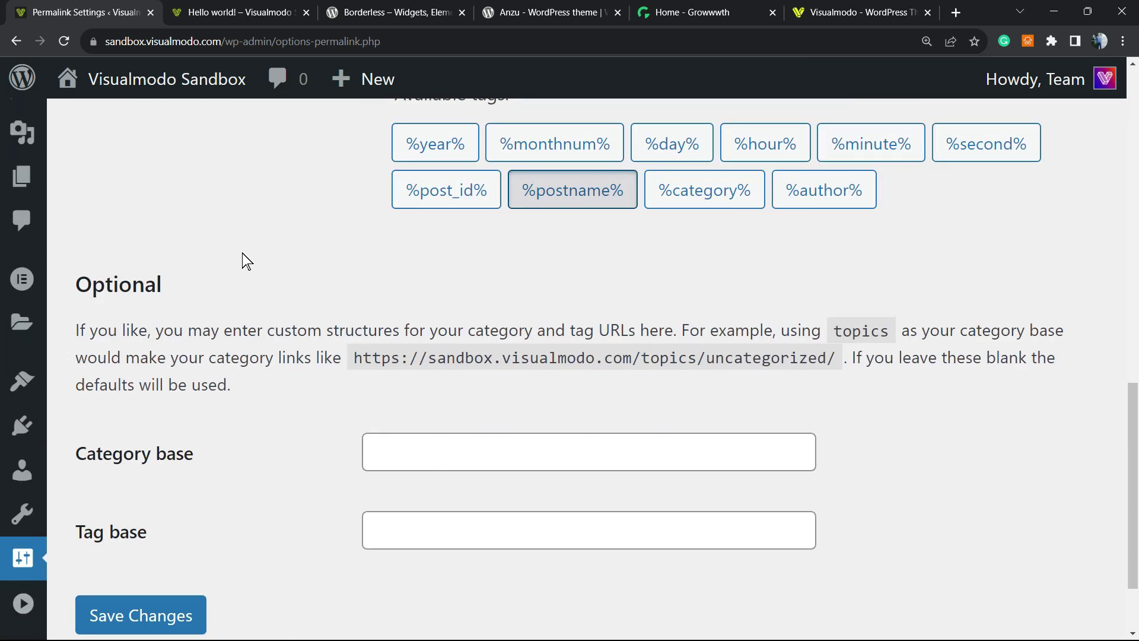
key("ctrl+minus")
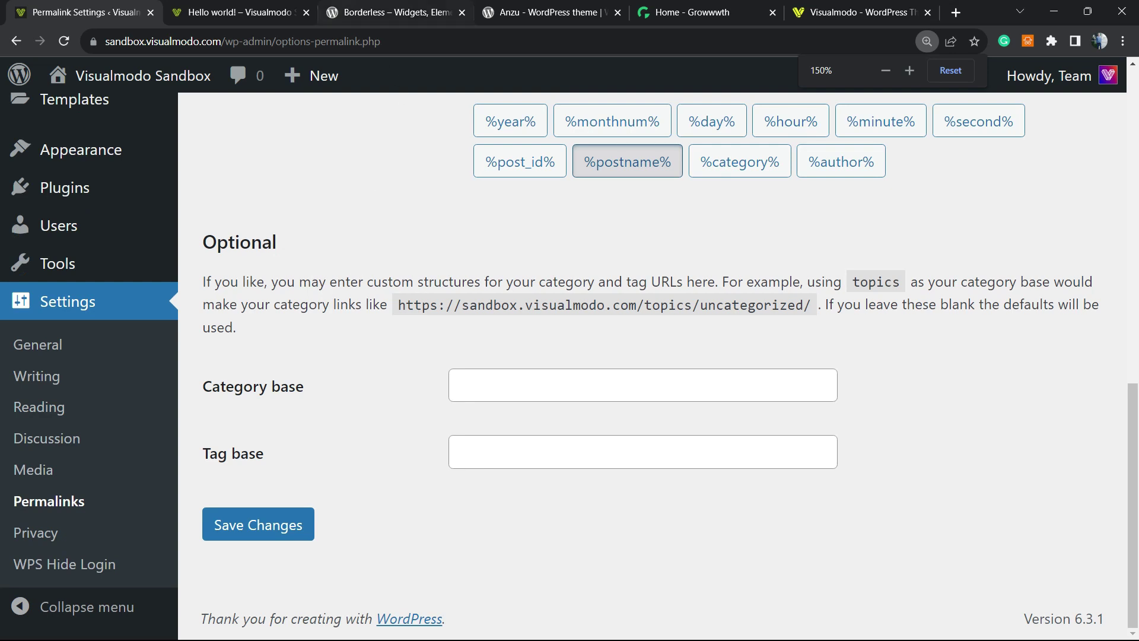
left_click(238, 12)
left_click(294, 43)
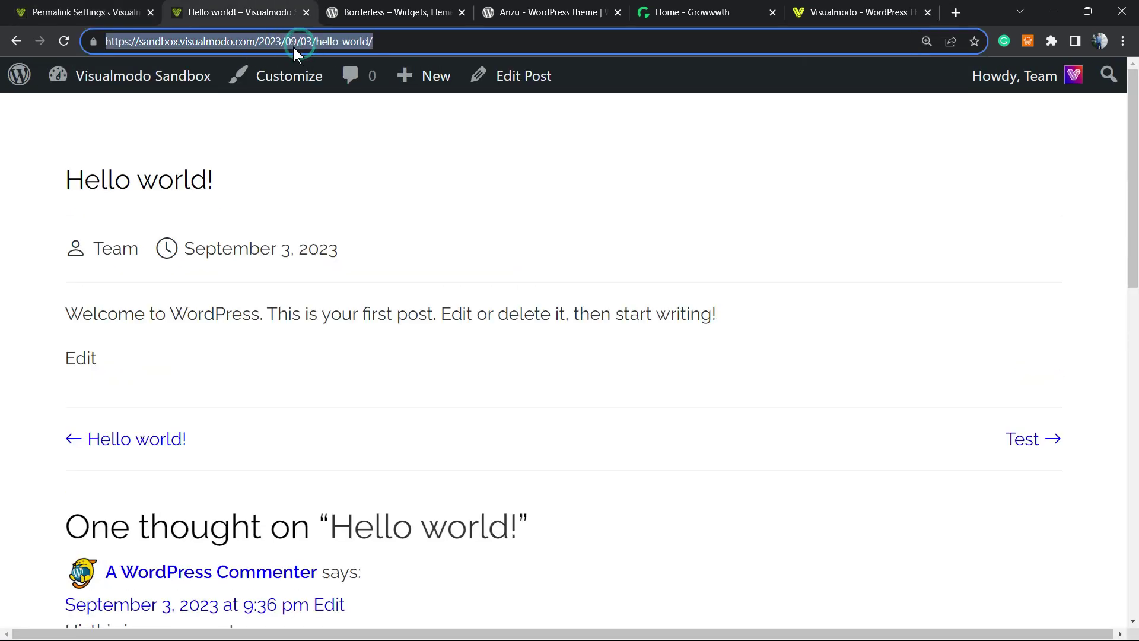
double_click(268, 42)
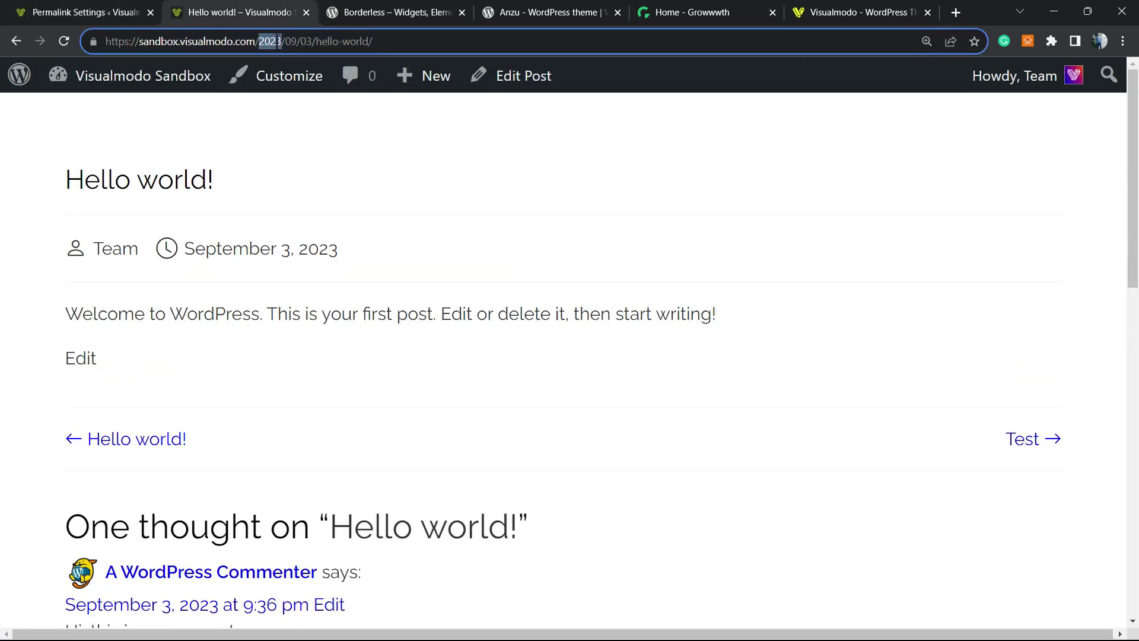
left_click(265, 43)
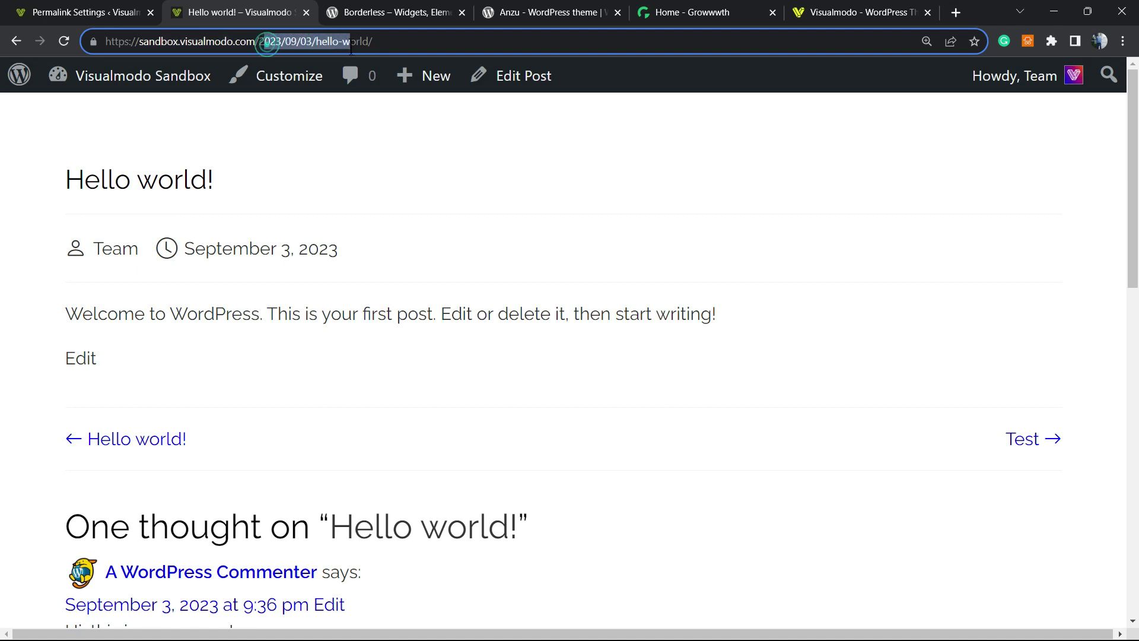
left_click_drag(266, 42, 320, 44)
- Save Post name permalinks and reload the old dated Hello world URL, now page-not-found
key("ctrl+shift+Tab")
scroll(383, 385, "up", 3)
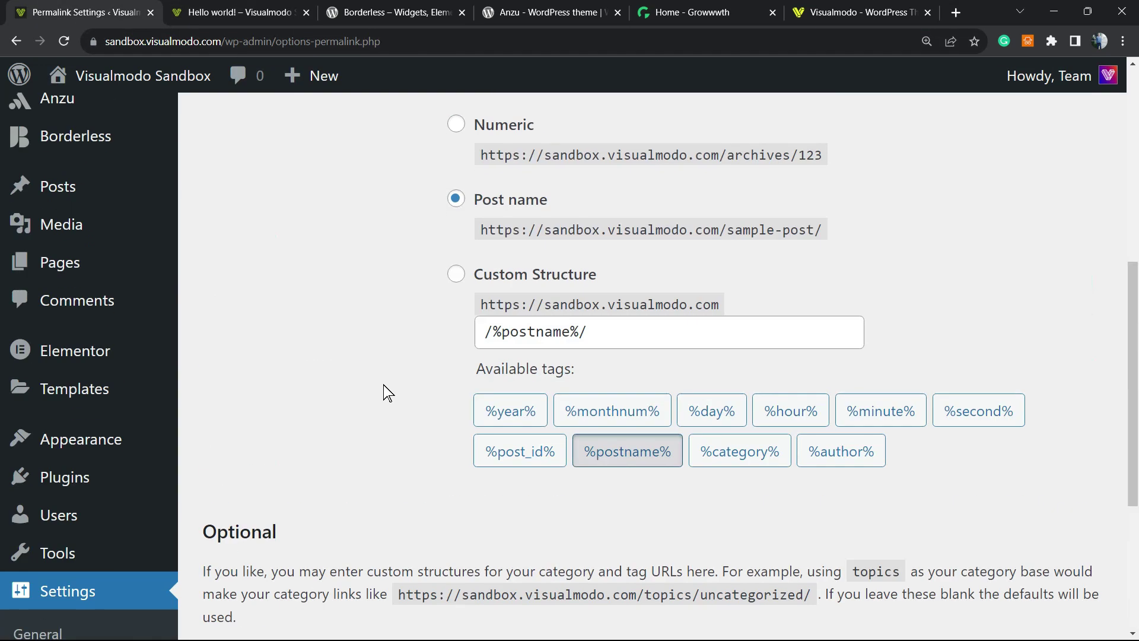
scroll(384, 384, "up", 2)
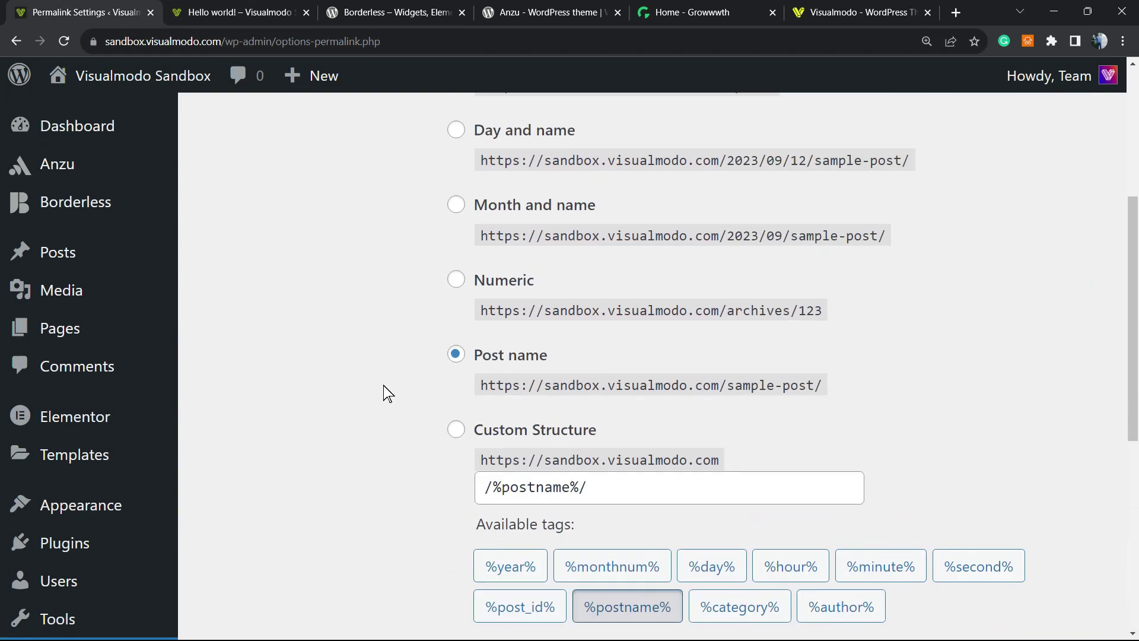
left_click(472, 358)
scroll(340, 388, "down", 3)
scroll(249, 549, "down", 2)
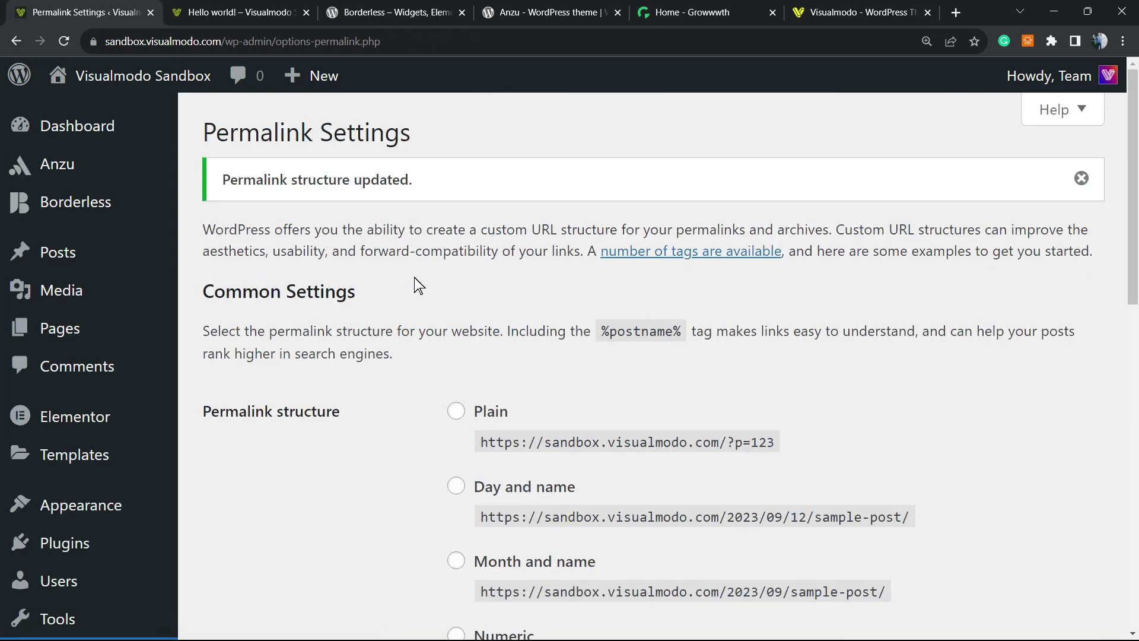
left_click(239, 13)
key("Return")
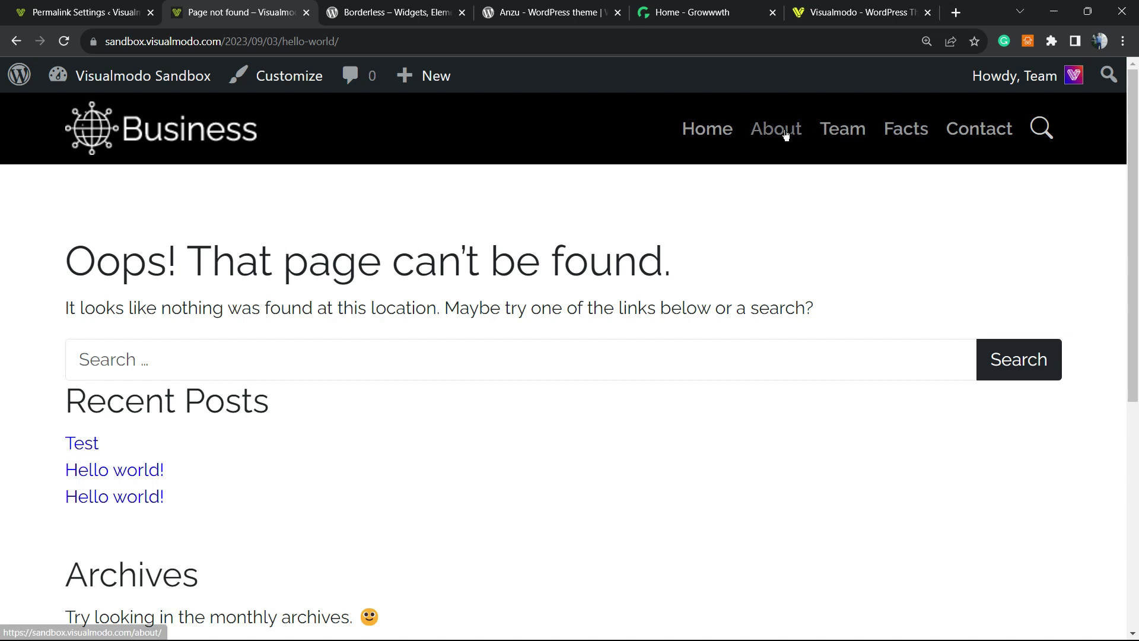
- View Hello world from All Posts and highlight its /hello-world/ address
left_click(85, 11)
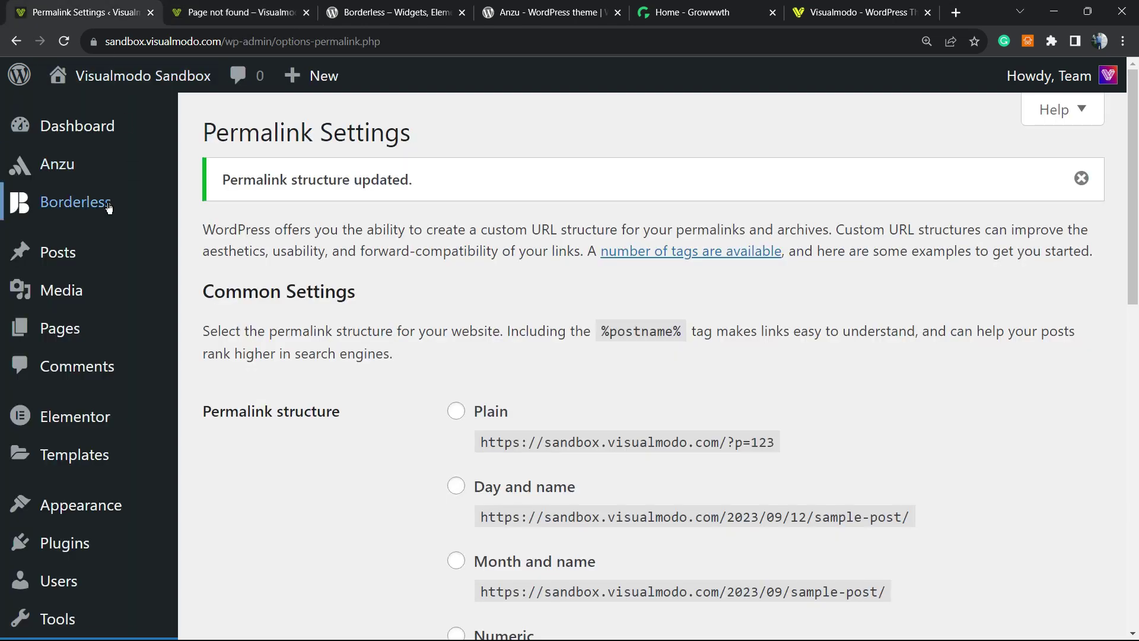
left_click(94, 252)
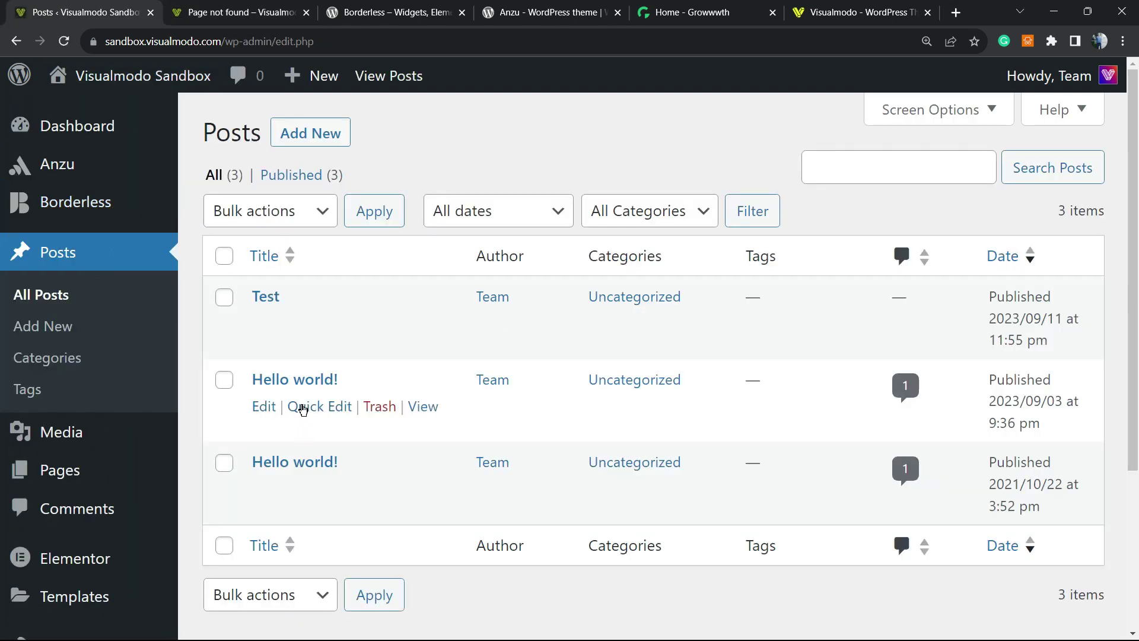
left_click(422, 411)
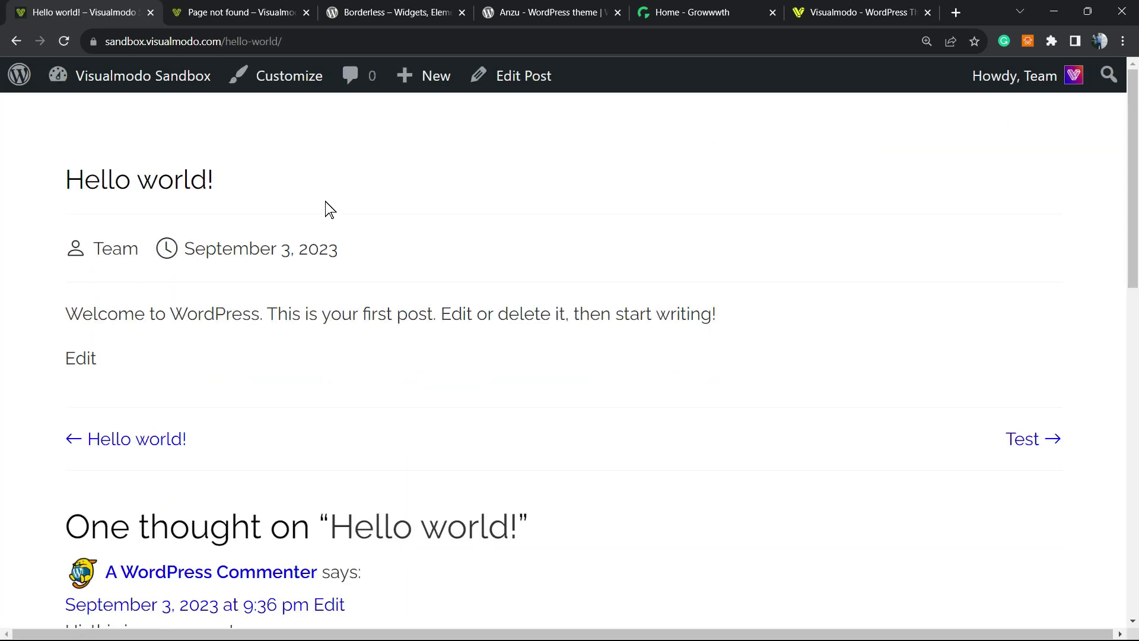
left_click(333, 41)
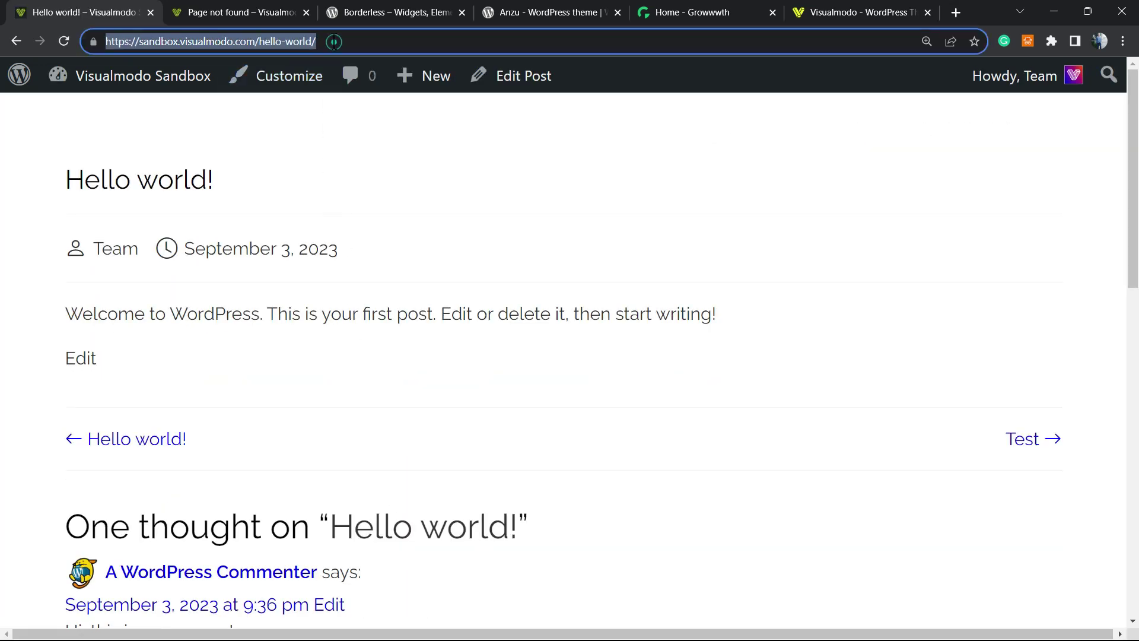
double_click(260, 41)
left_click_drag(260, 41, 322, 41)
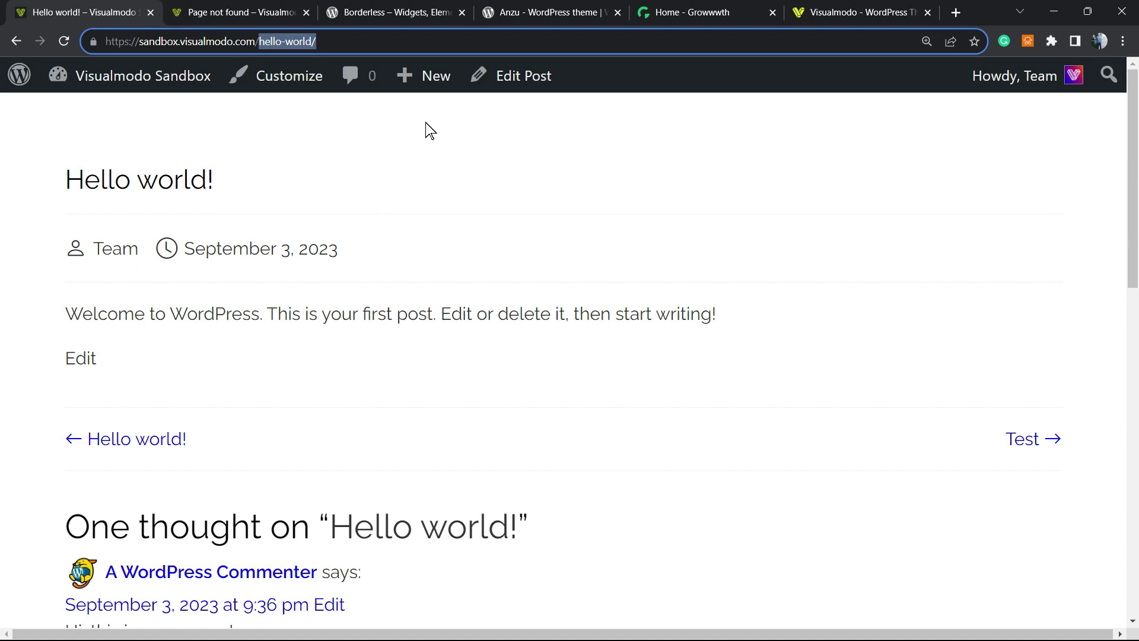
- Browse the Borderless plugin, Anzu theme and Growwwth tabs, selecting the plugin title
left_click(242, 11)
left_click(392, 13)
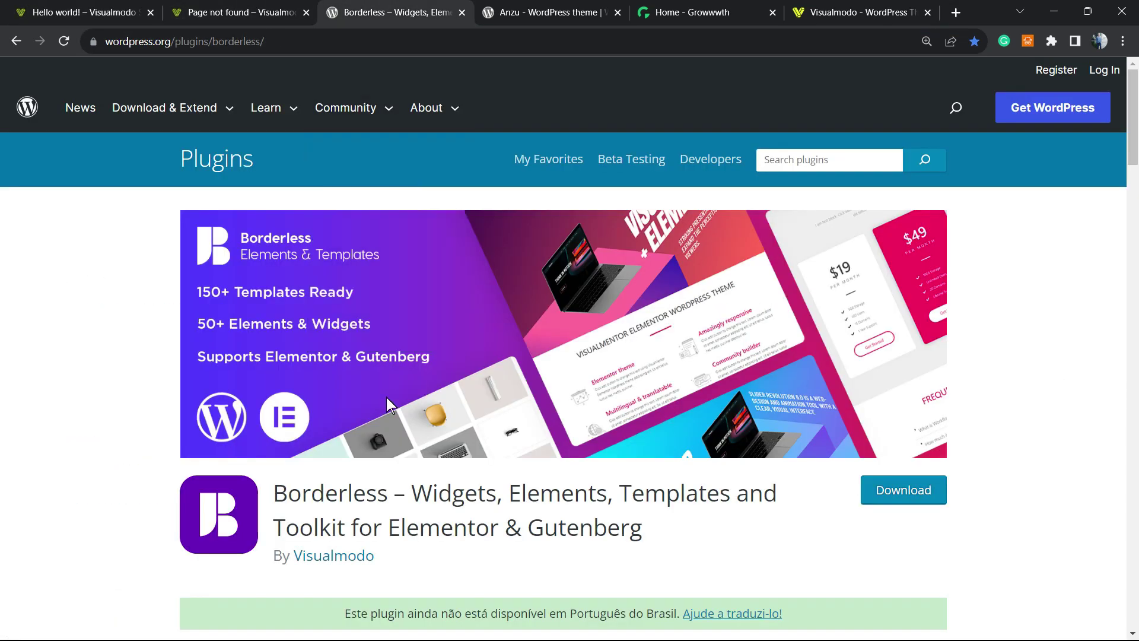
double_click(341, 487)
double_click(457, 490)
triple_click(623, 498)
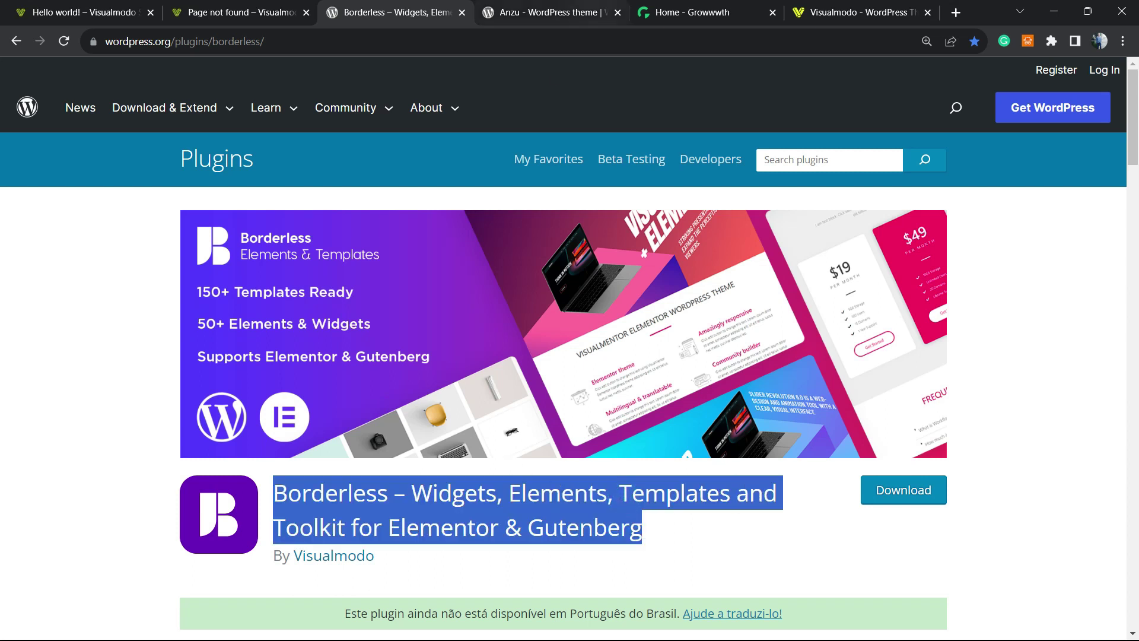
key("ctrl+Tab")
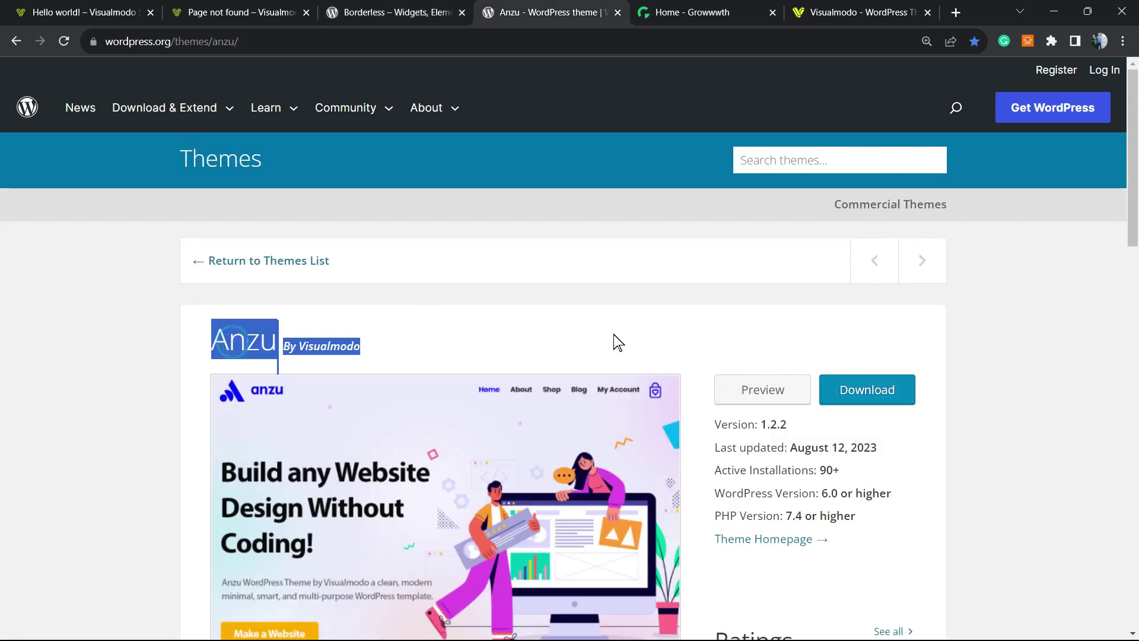
key("ctrl+Tab")
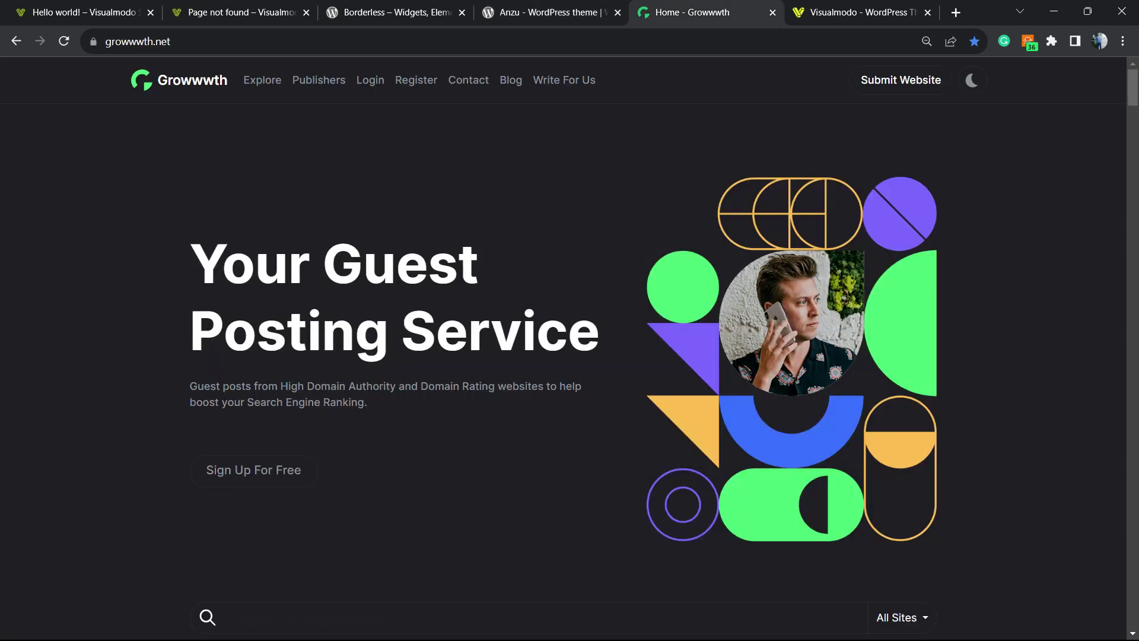
double_click(129, 41)
scroll(362, 217, "down", 5)
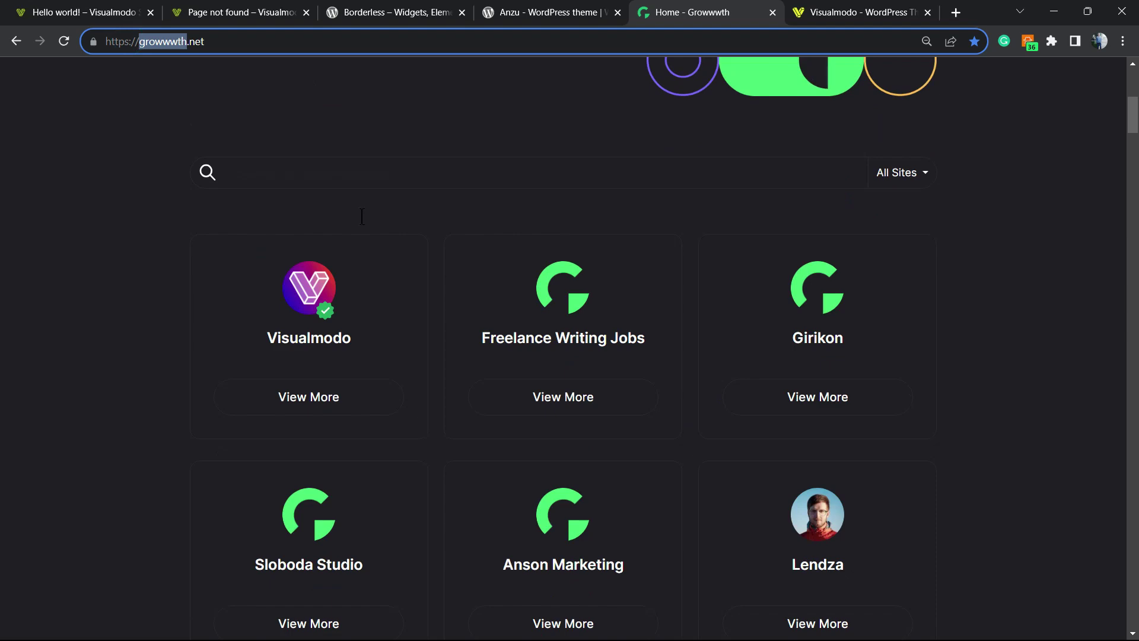
scroll(402, 284, "down", 4)
scroll(401, 283, "down", 2)
scroll(399, 284, "down", 6)
scroll(392, 287, "down", 6)
- From the Visualmodo homepage, open the Templates Library in the top menu
left_click(854, 13)
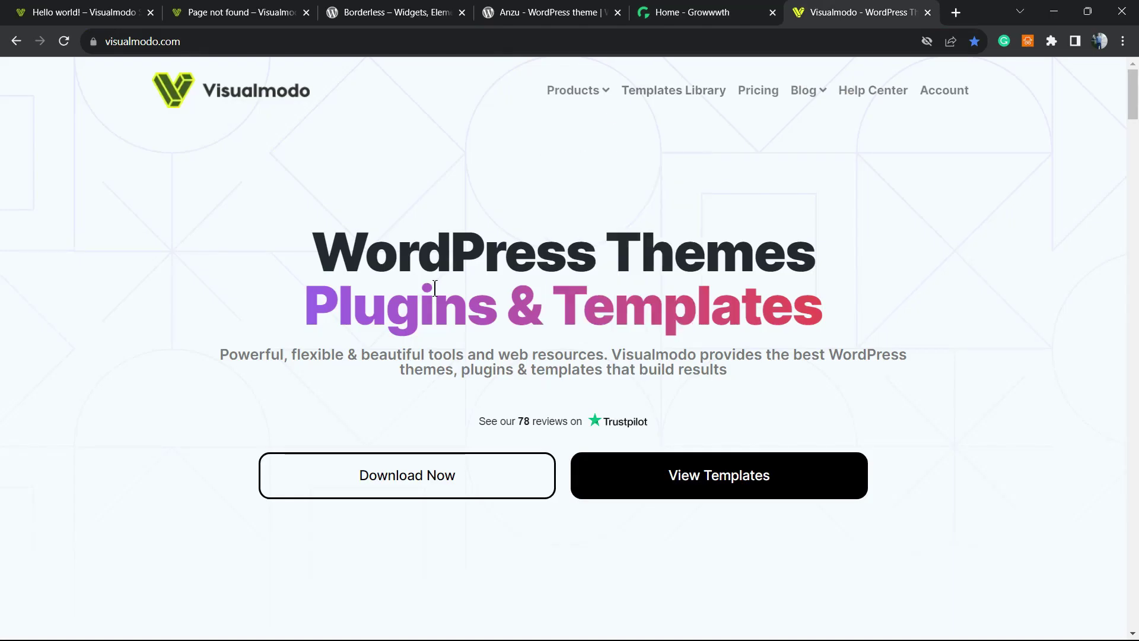
left_click_drag(287, 245, 765, 217)
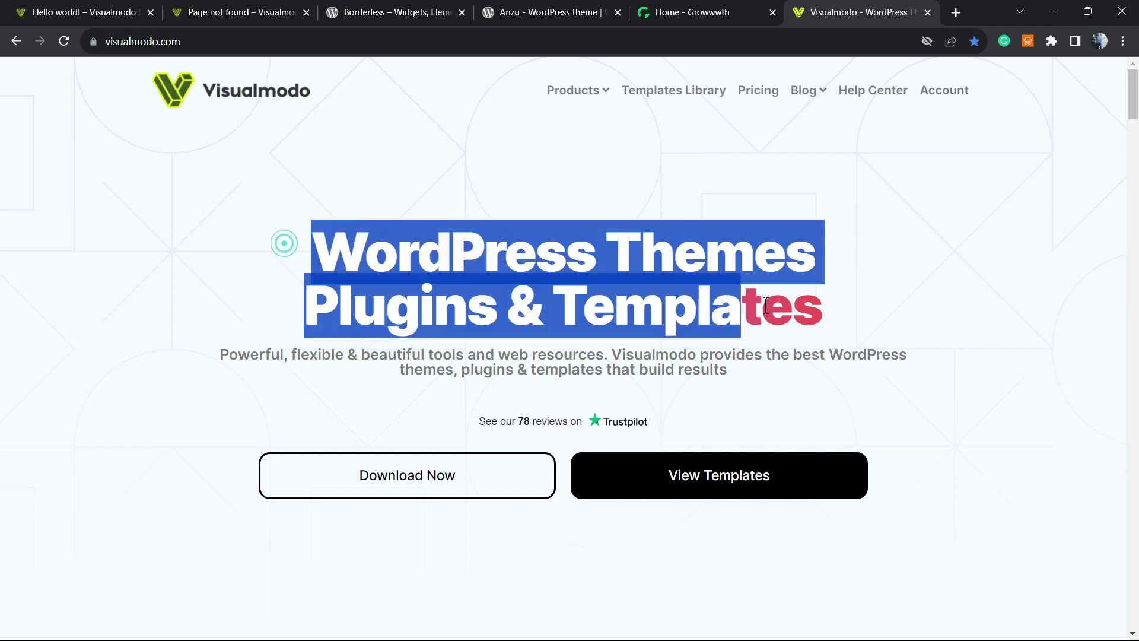
left_click(682, 90)
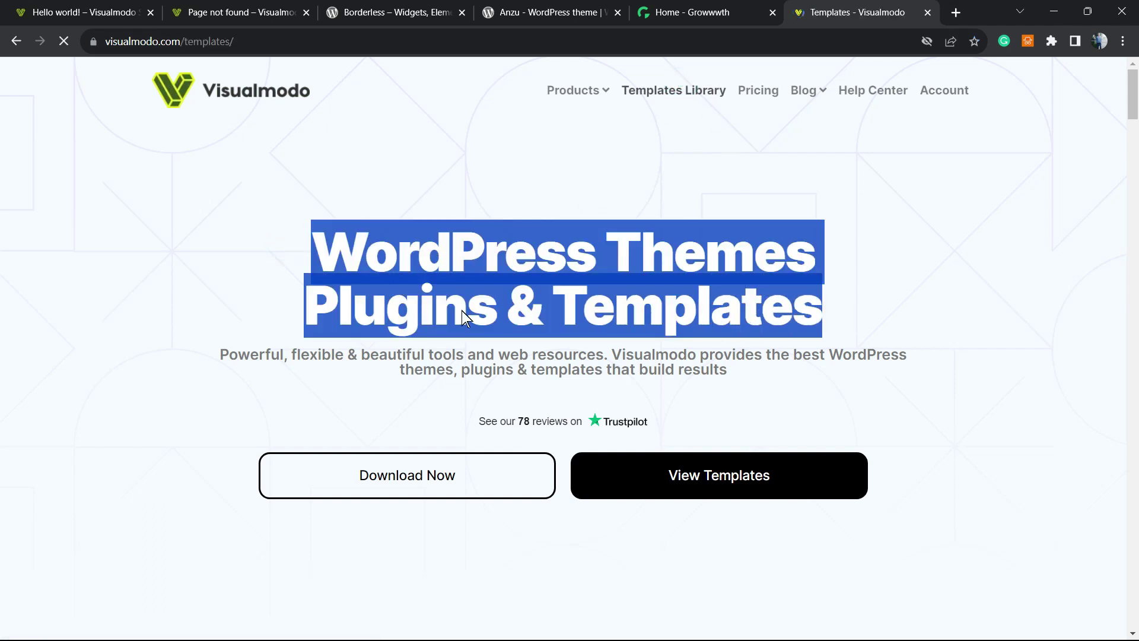
scroll(596, 326, "down", 1)
scroll(596, 326, "down", 3)
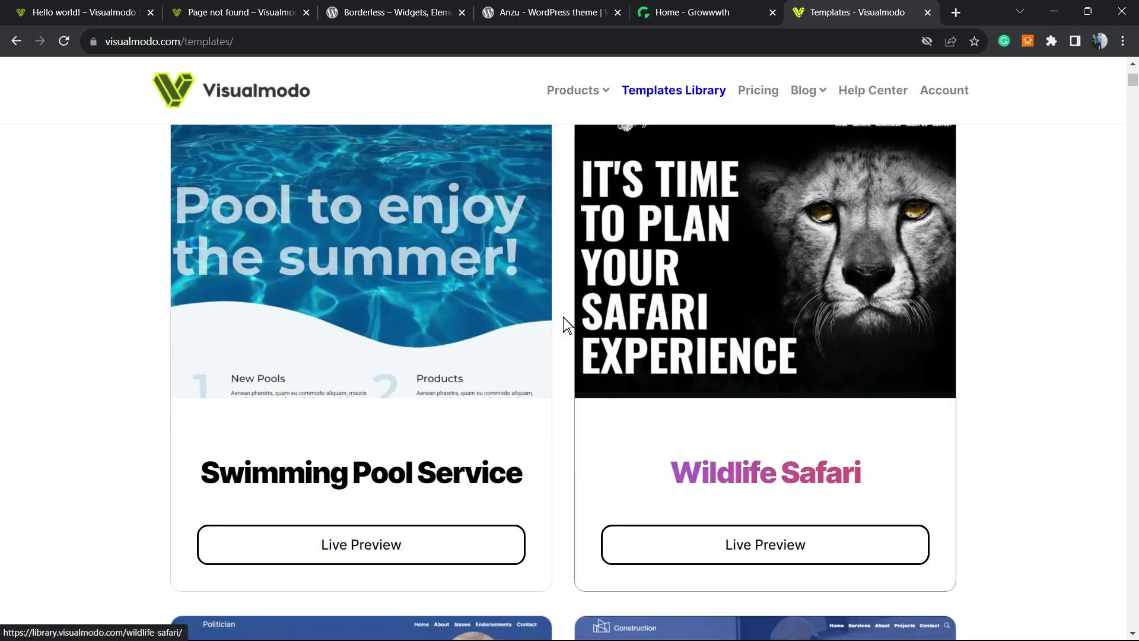
scroll(562, 322, "up", 2)
scroll(545, 359, "down", 5)
scroll(546, 359, "down", 5)
scroll(546, 358, "down", 5)
scroll(552, 368, "down", 5)
scroll(554, 368, "down", 5)
scroll(553, 369, "down", 5)
scroll(554, 370, "down", 5)
scroll(555, 370, "down", 7)
scroll(557, 369, "down", 3)
scroll(554, 370, "down", 5)
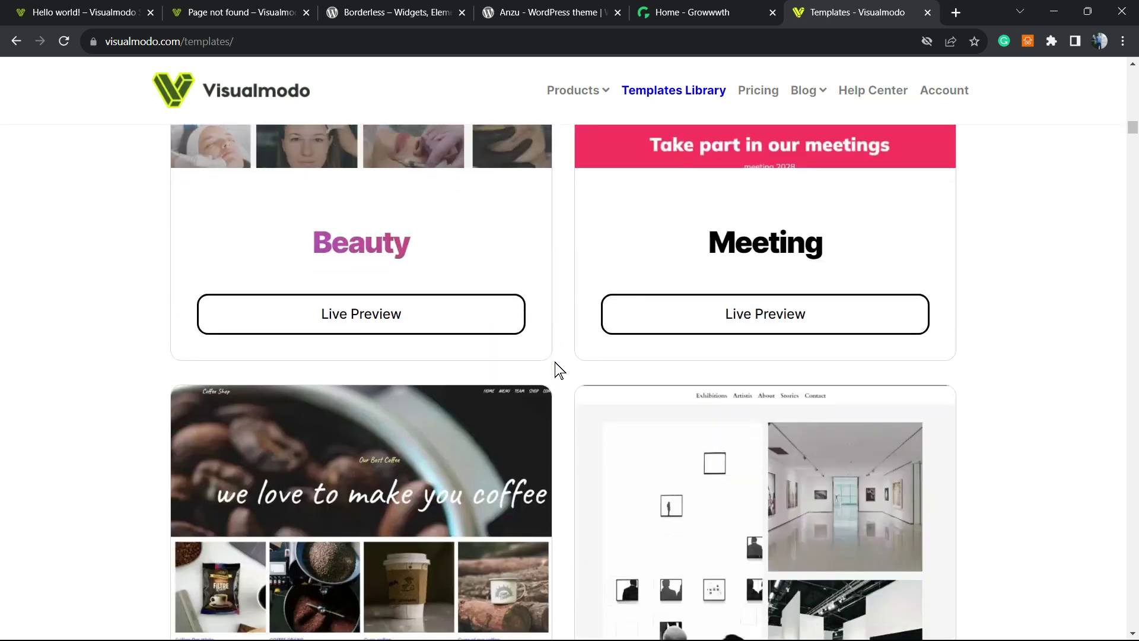
scroll(555, 370, "down", 5)
scroll(556, 370, "down", 5)
scroll(558, 370, "down", 5)
scroll(555, 370, "down", 5)
scroll(557, 371, "down", 5)
scroll(557, 372, "down", 5)
scroll(562, 374, "down", 5)
scroll(569, 378, "down", 5)
scroll(570, 378, "down", 2)
scroll(569, 378, "down", 5)
scroll(570, 378, "down", 4)
scroll(569, 378, "down", 5)
scroll(570, 377, "down", 5)
scroll(569, 379, "down", 5)
scroll(569, 379, "down", 5)
scroll(569, 378, "down", 5)
scroll(570, 378, "down", 5)
scroll(570, 378, "down", 5)
scroll(569, 377, "down", 4)
scroll(570, 378, "down", 5)
scroll(570, 378, "down", 5)
scroll(570, 378, "down", 5)
scroll(569, 379, "down", 5)
scroll(570, 379, "down", 5)
scroll(570, 379, "down", 5)
scroll(570, 379, "down", 5)
scroll(570, 378, "down", 5)
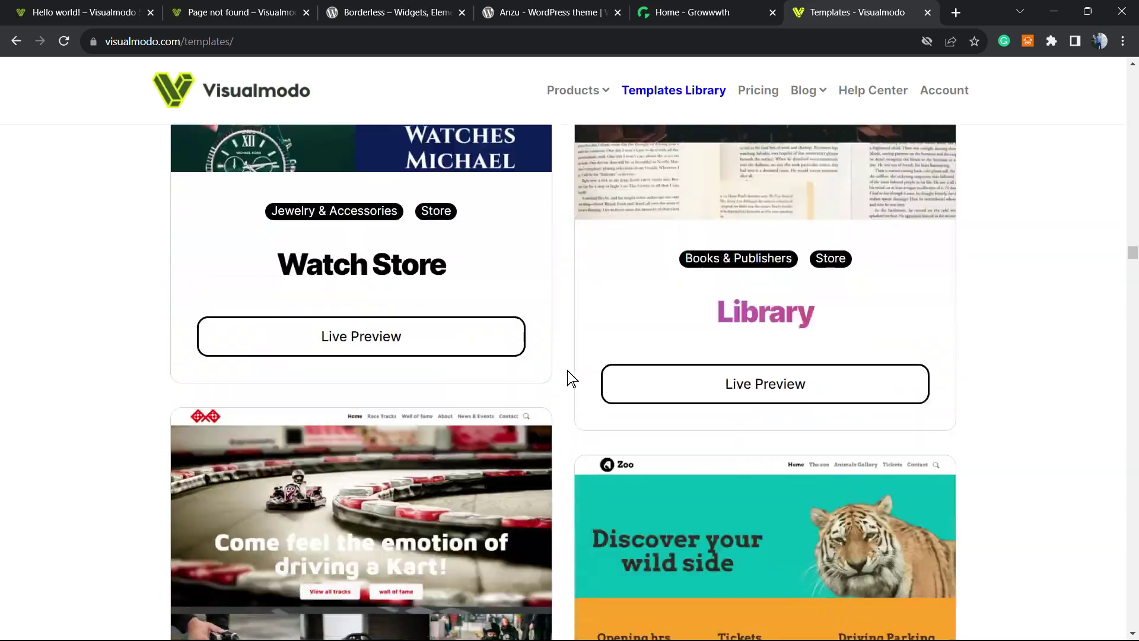